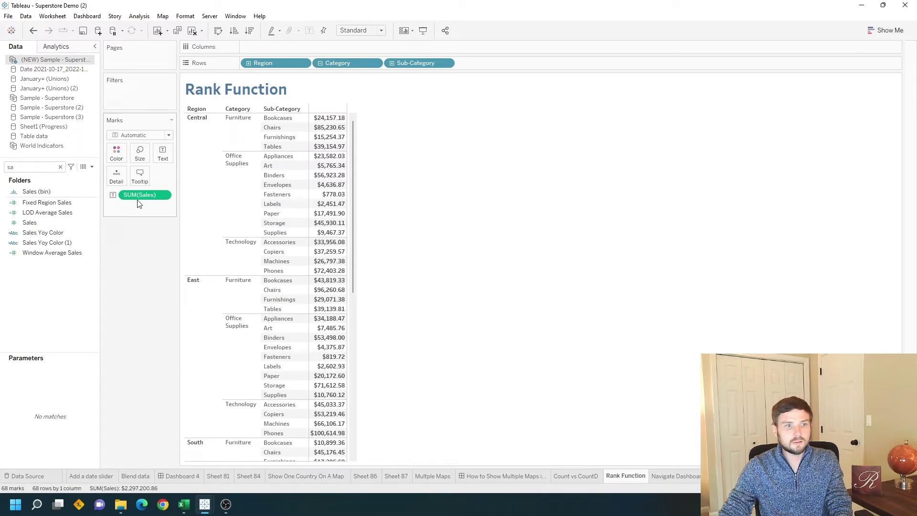
Step: Create a calculated field 'Rank Sales' with the formula rank(sum([Sales])) and apply it
click(91, 167)
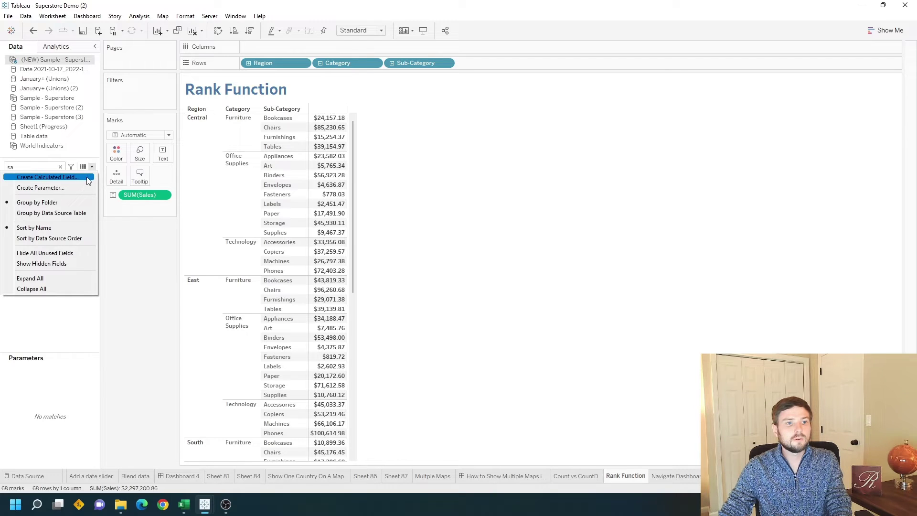
click(88, 178)
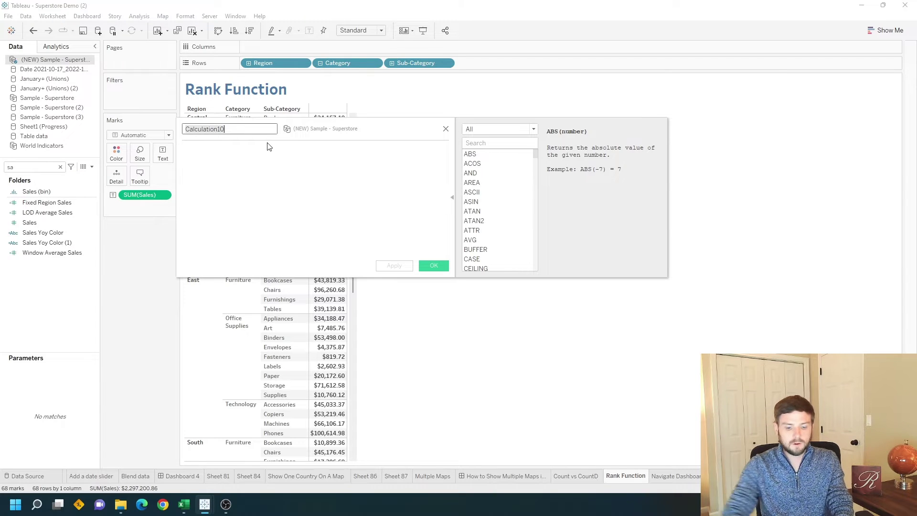
text(Rank Sales)
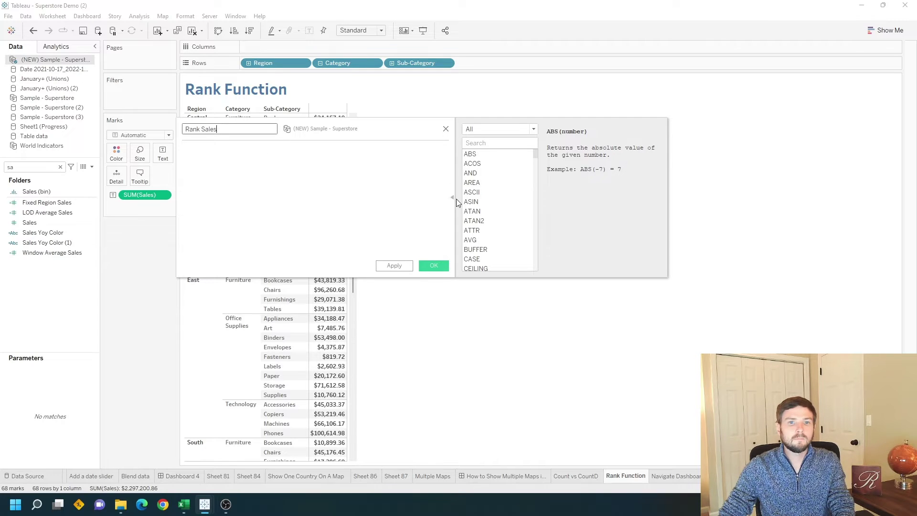
click(453, 199)
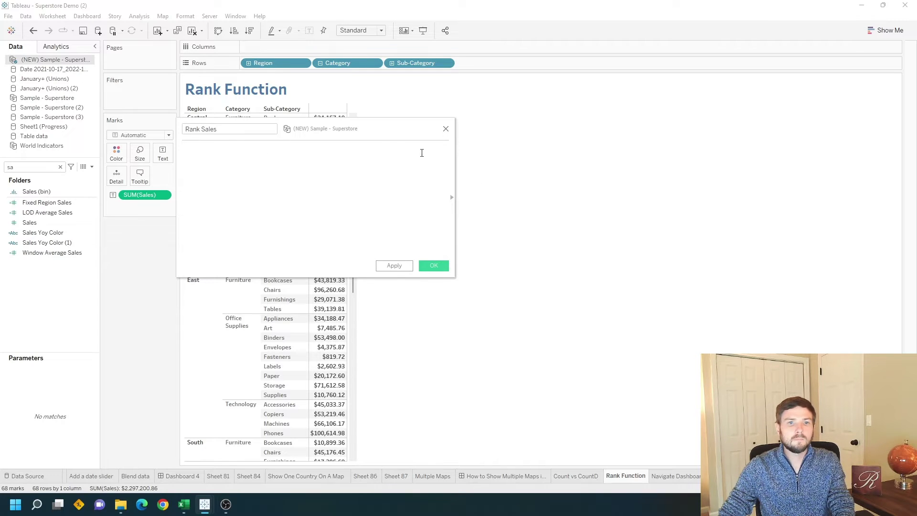
drag(391, 130, 621, 175)
text(ran)
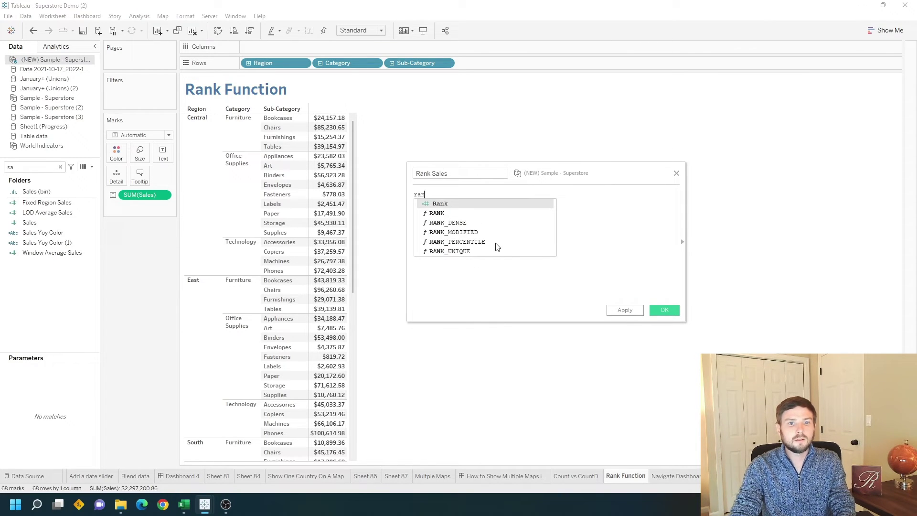
text(k(sum)
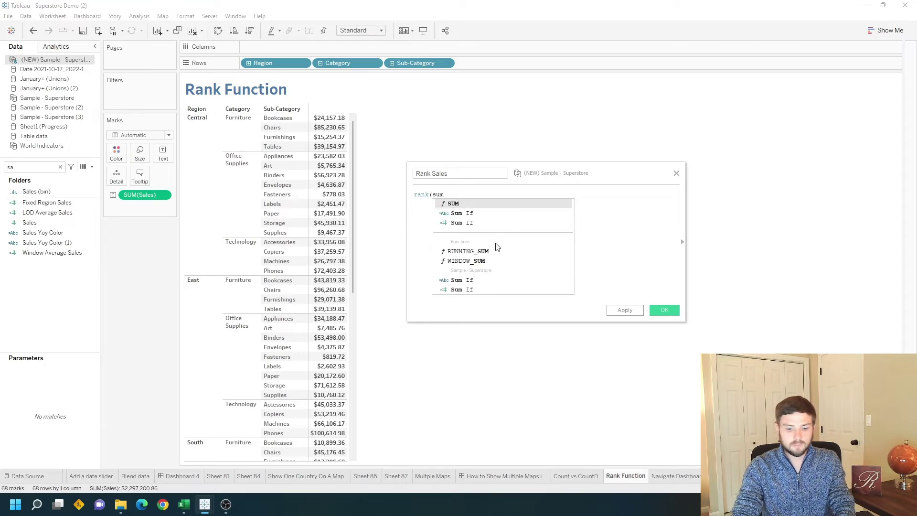
text((sales)
key(Return)
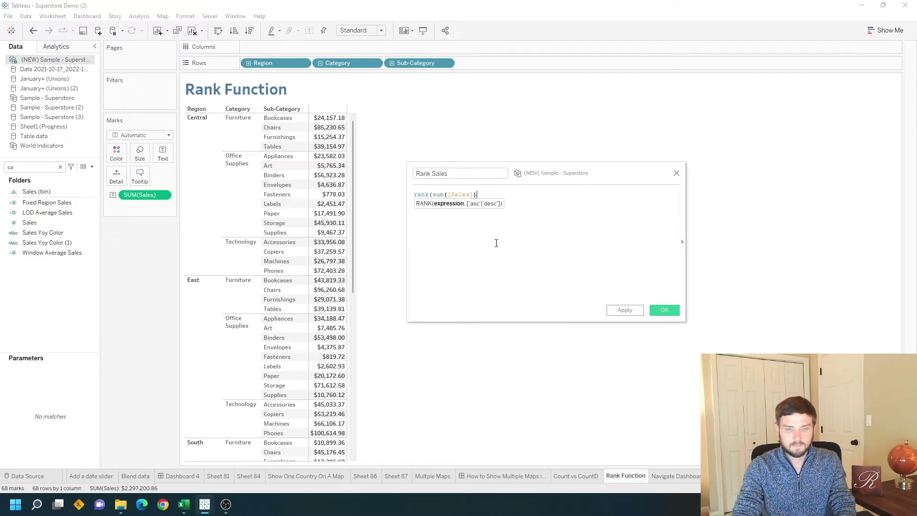
text()))
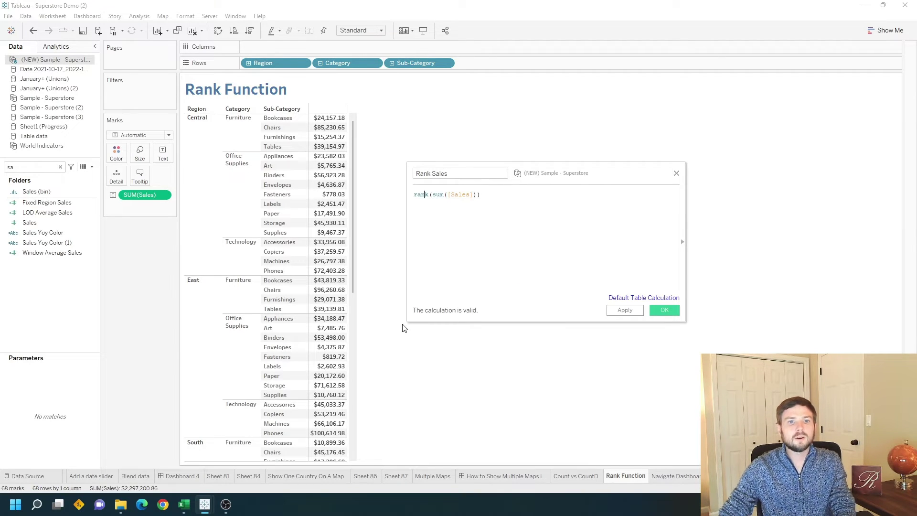
ctrl+scroll(462, 227, up, 1)
ctrl+scroll(461, 227, up, 1)
ctrl+scroll(455, 212, up, 1)
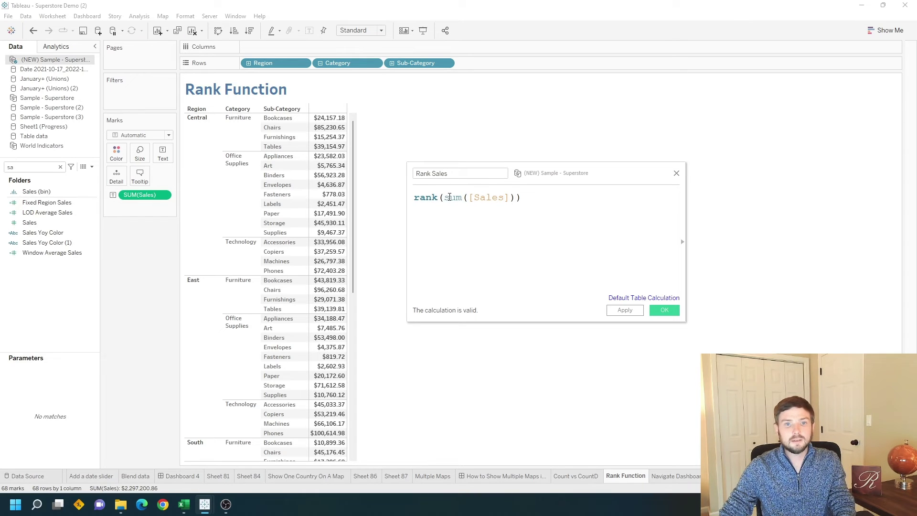
drag(442, 197, 516, 197)
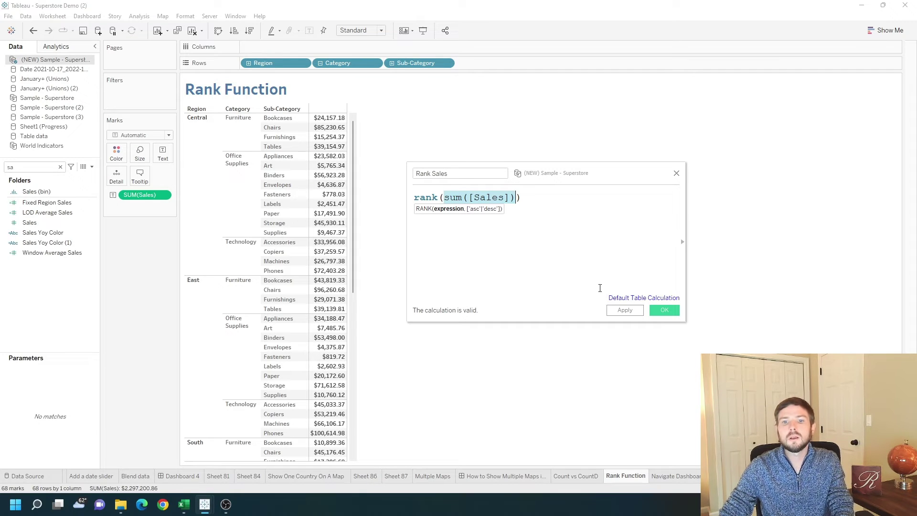
click(624, 311)
Step: Close the calculation editor and place Rank Sales in the table beside Sales
click(665, 313)
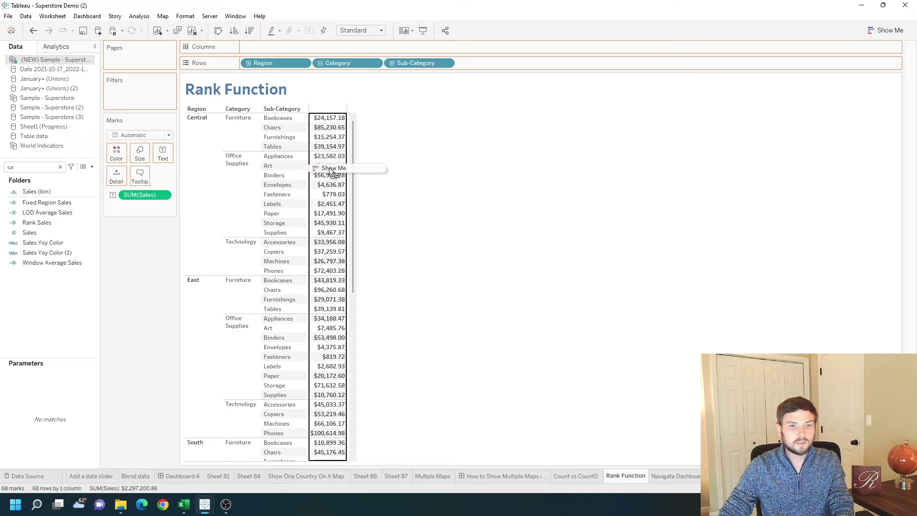
drag(65, 222, 329, 174)
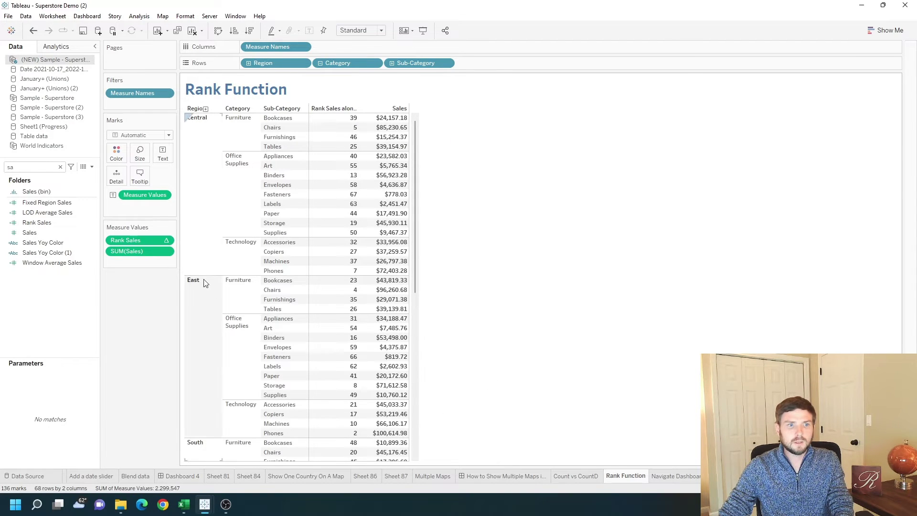
mouse_move(138, 240)
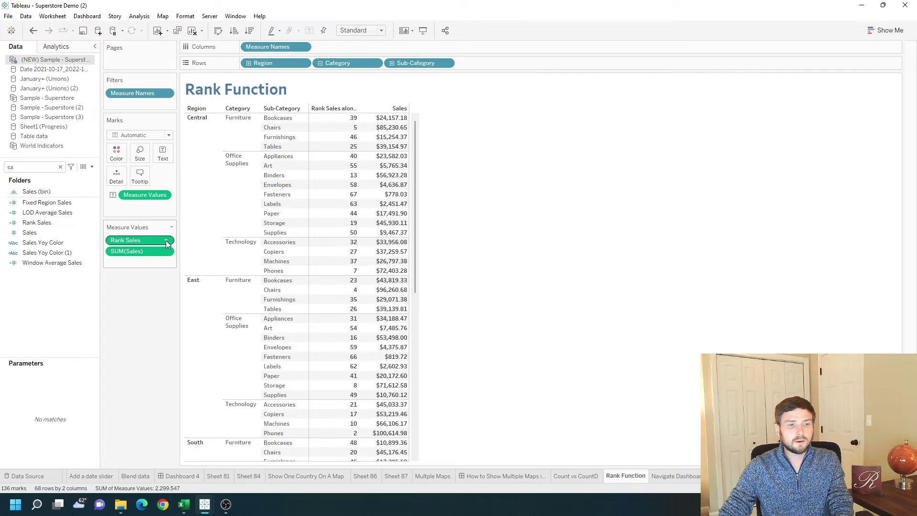
Step: Set the Rank Sales table calculation to compute using Specific Dimensions
click(165, 240)
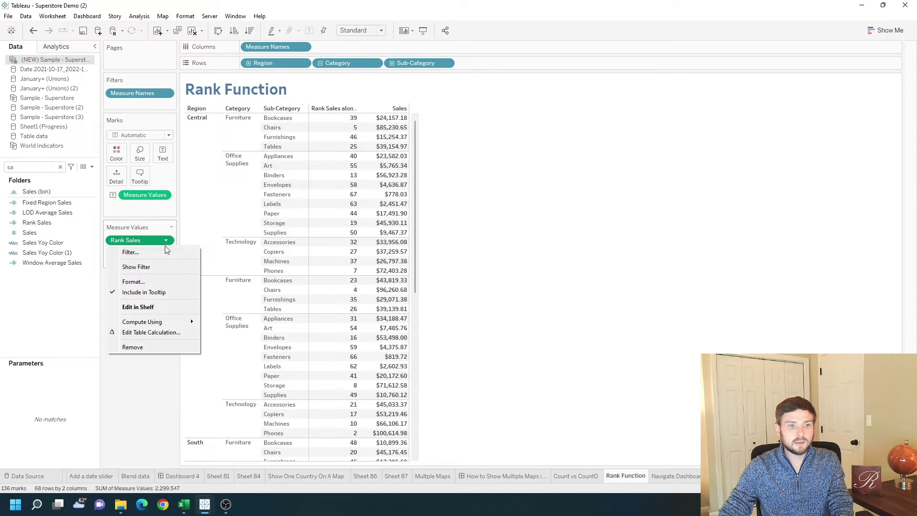
click(170, 334)
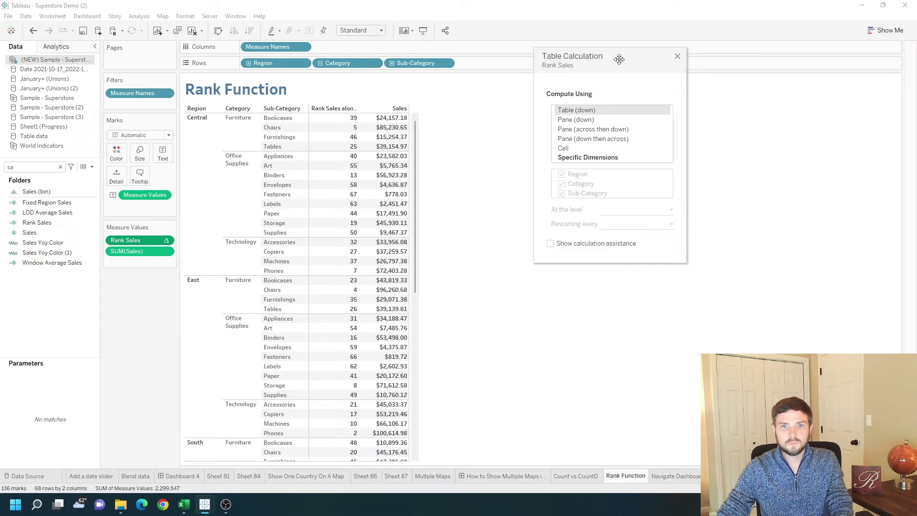
click(591, 158)
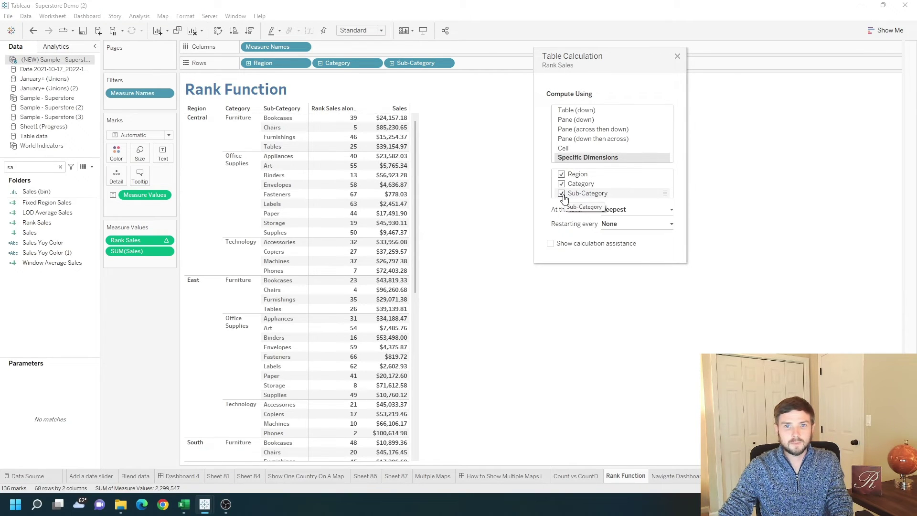
Step: Compute Rank Sales over Category and Sub-Category only, leaving Region unchecked
click(562, 183)
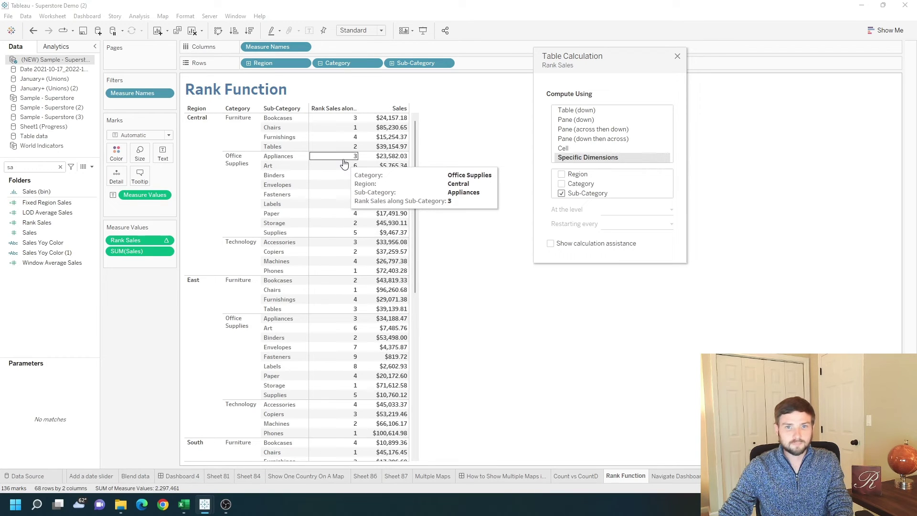
click(561, 185)
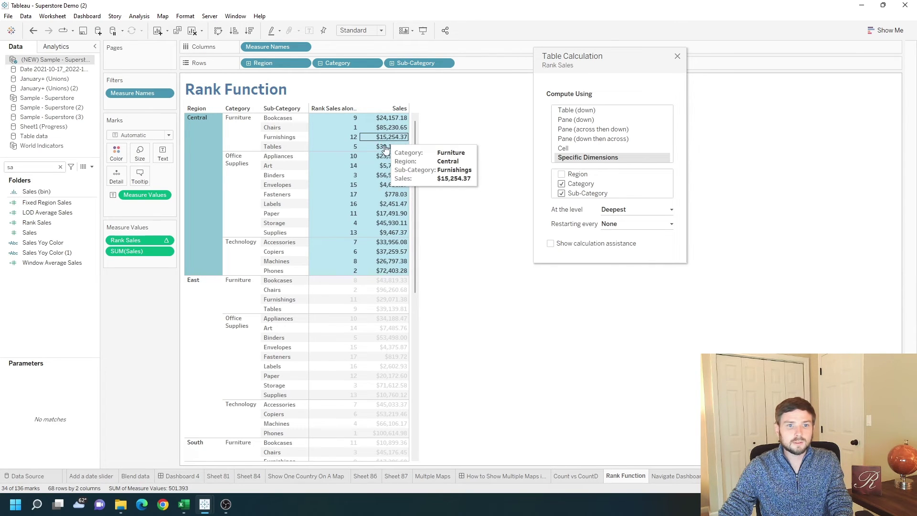
mouse_move(393, 194)
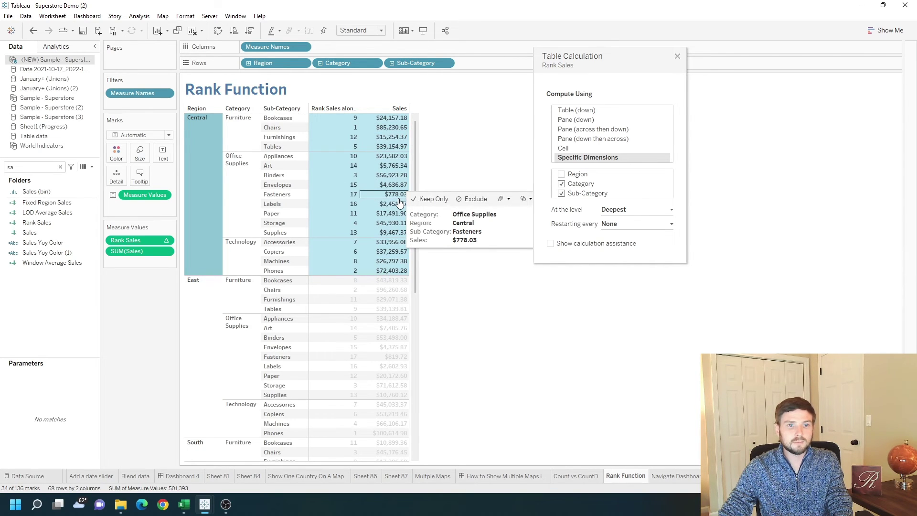
Step: Include Region so Rank Sales runs 1–68 across the table, then close the dialog
click(562, 175)
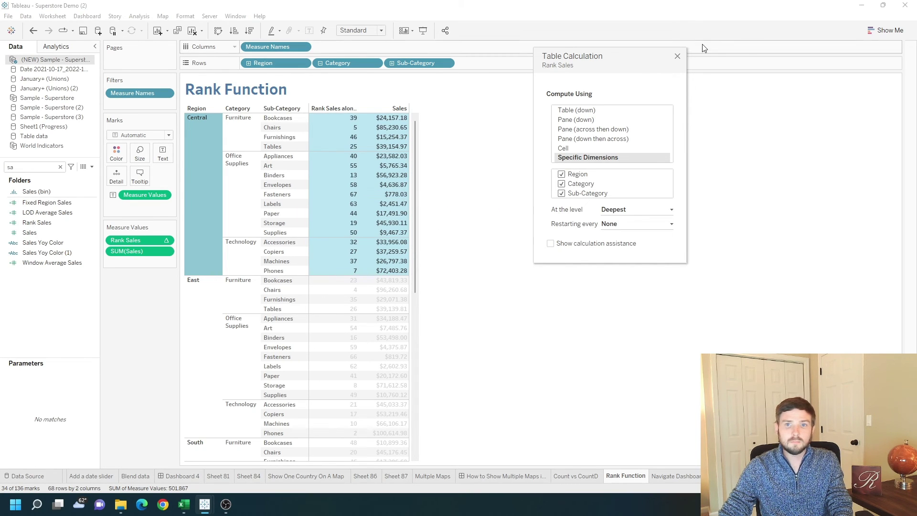
click(677, 58)
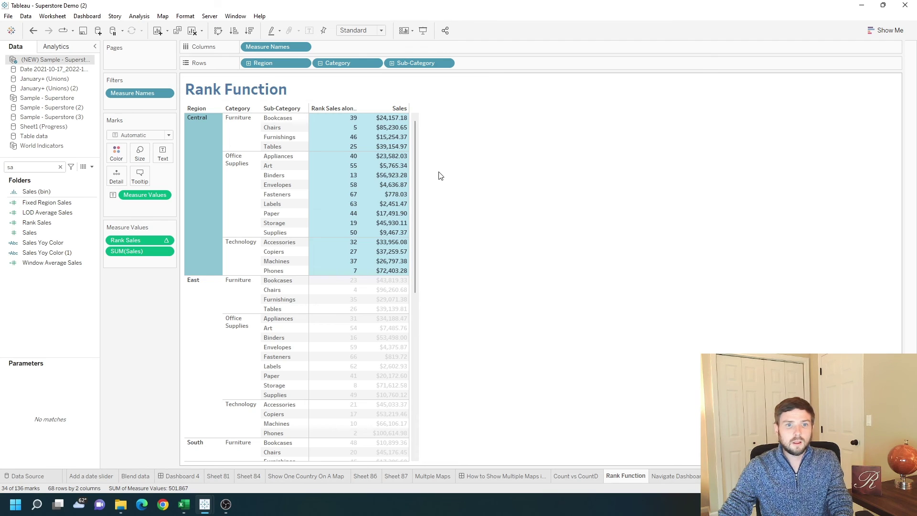
click(430, 170)
drag(414, 144, 406, 329)
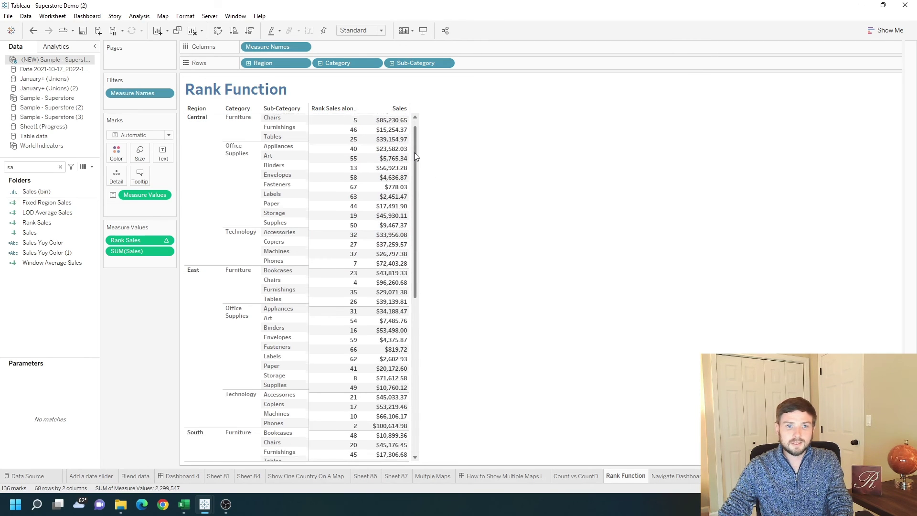